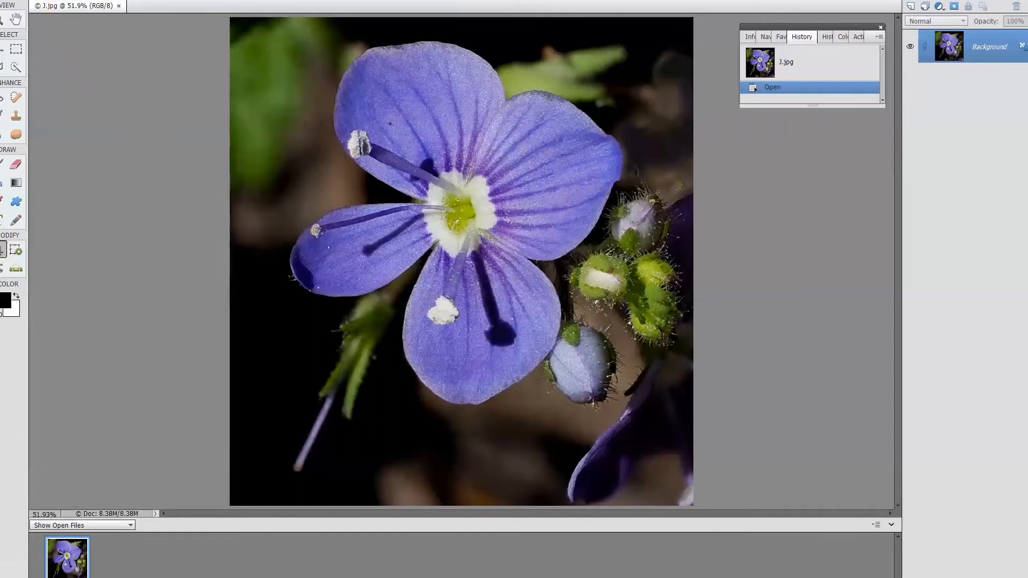
left_click(17, 0)
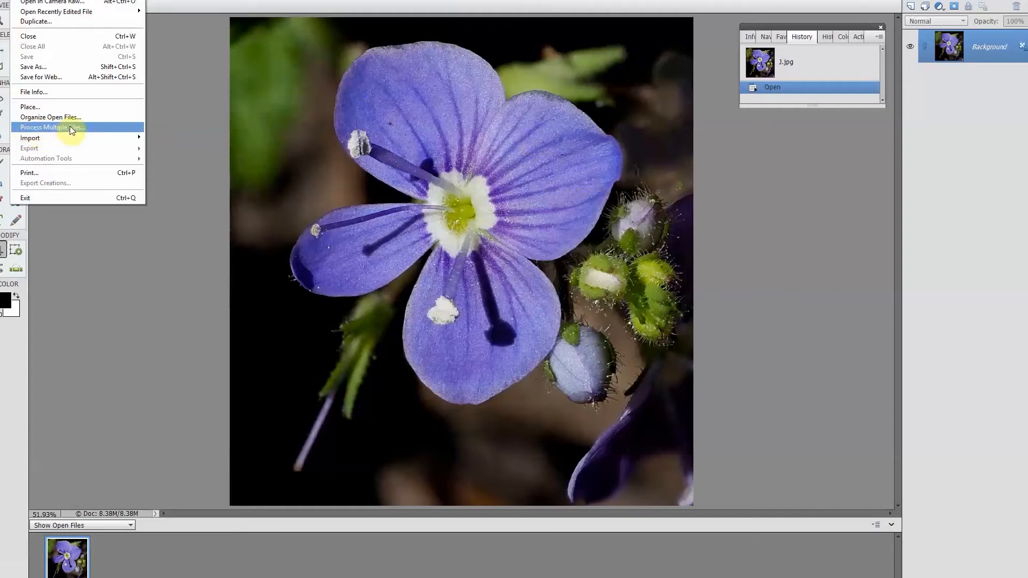
left_click(190, 0)
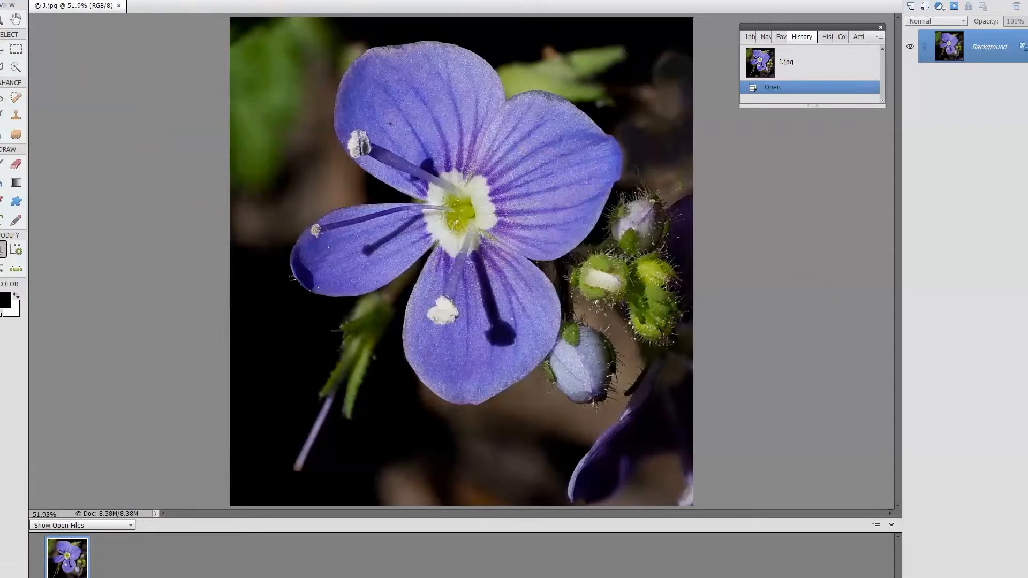
Step: Open the Image Size settings for the flower photo J.jpg and move the dialog off the flower
left_click(61, 0)
mouse_move(75, 30)
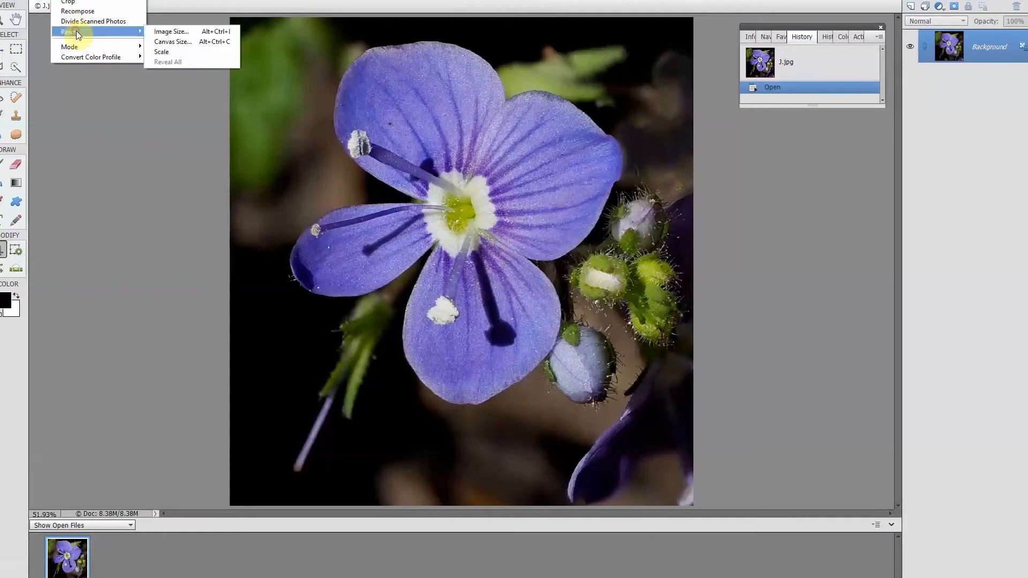
left_click(175, 31)
left_click_drag(47, 104, 192, 114)
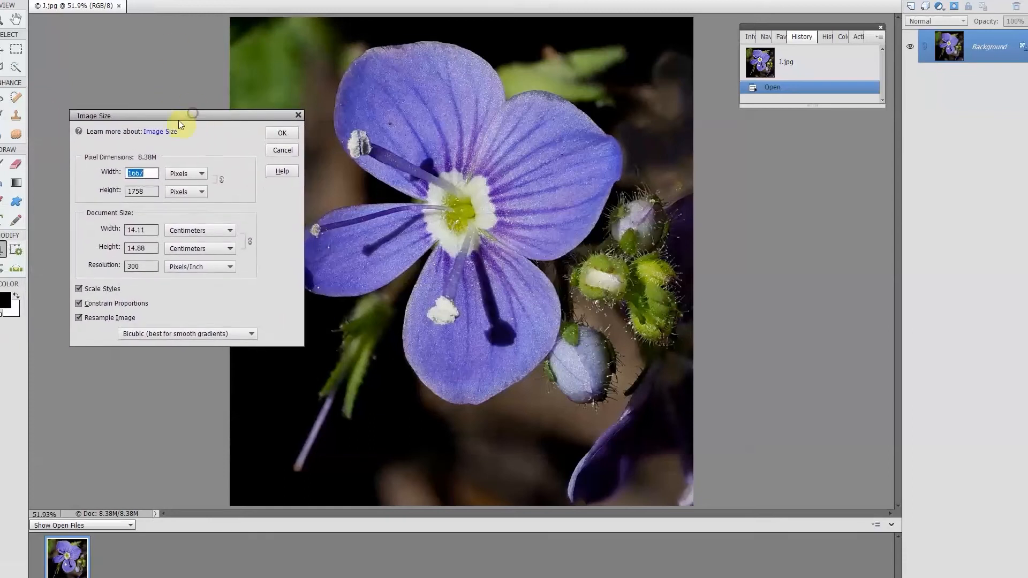
Step: Switch the pixel dimension units to Percent and back to Pixels
left_click(204, 172)
left_click(195, 183)
left_click(205, 173)
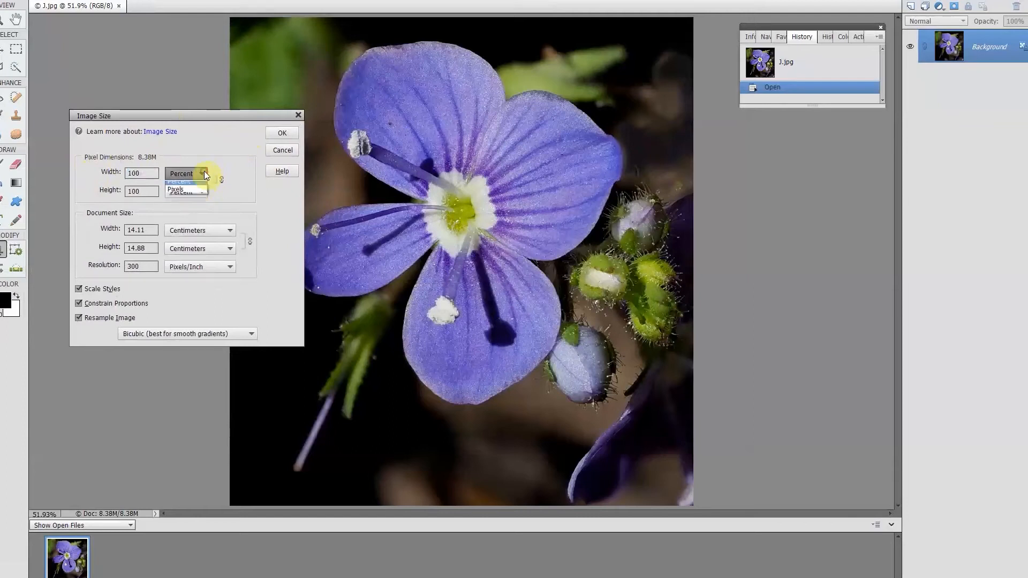
left_click(185, 193)
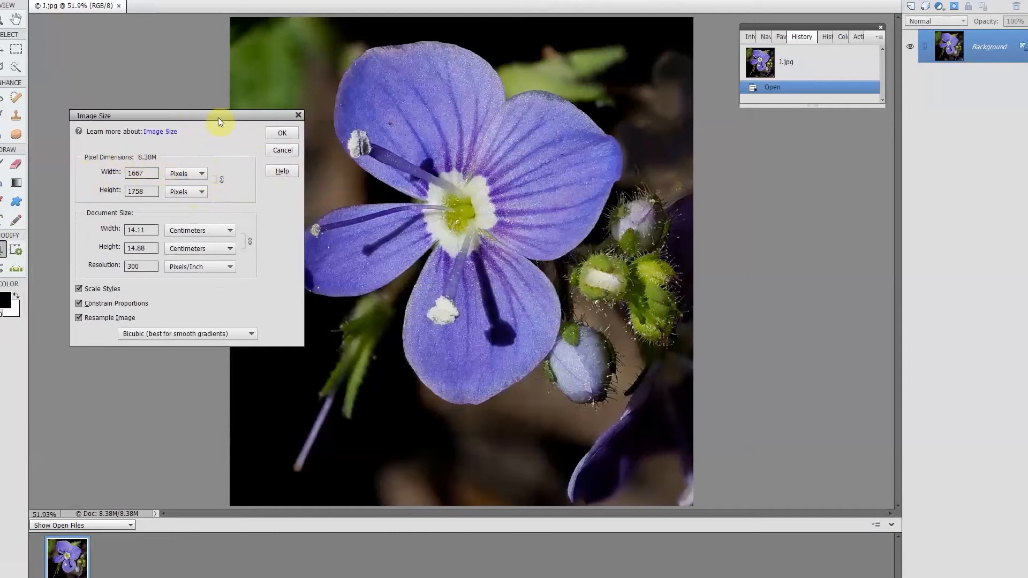
Step: Set the image width to 1600 pixels with proportions constrained
left_click_drag(262, 115, 195, 110)
left_click(79, 173)
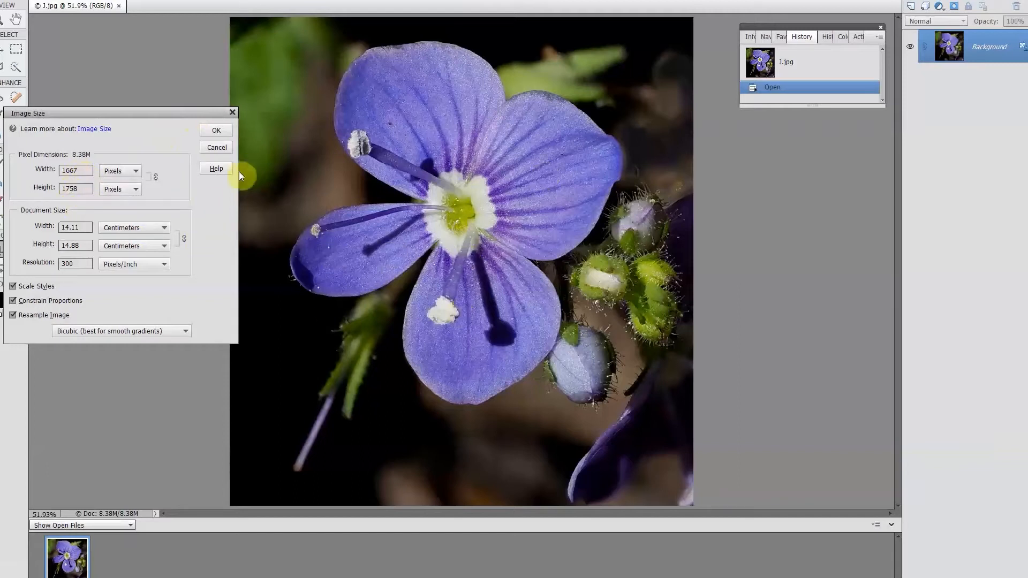
left_click(85, 171)
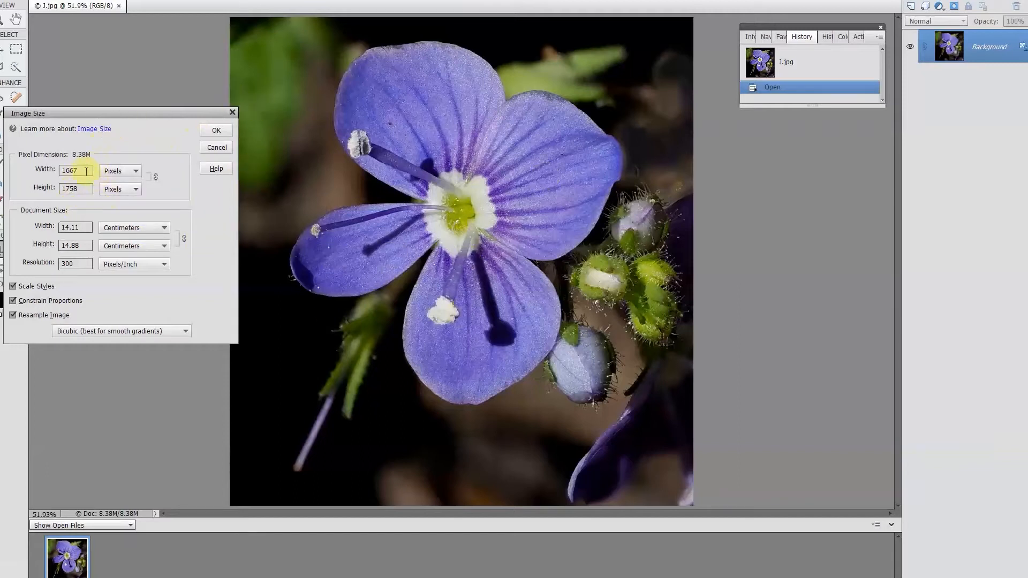
left_click_drag(83, 171, 50, 169)
type("1")
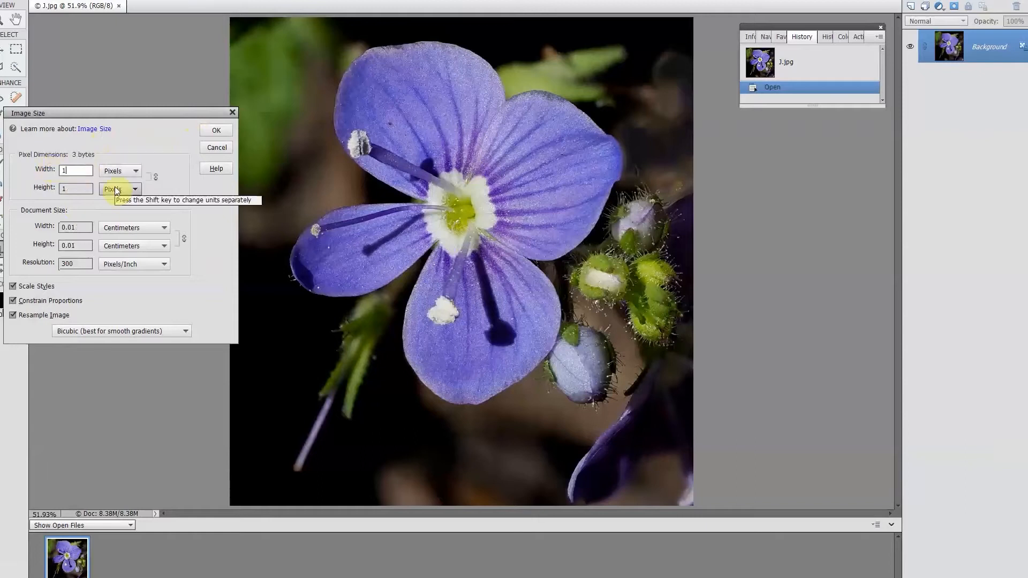
type("600")
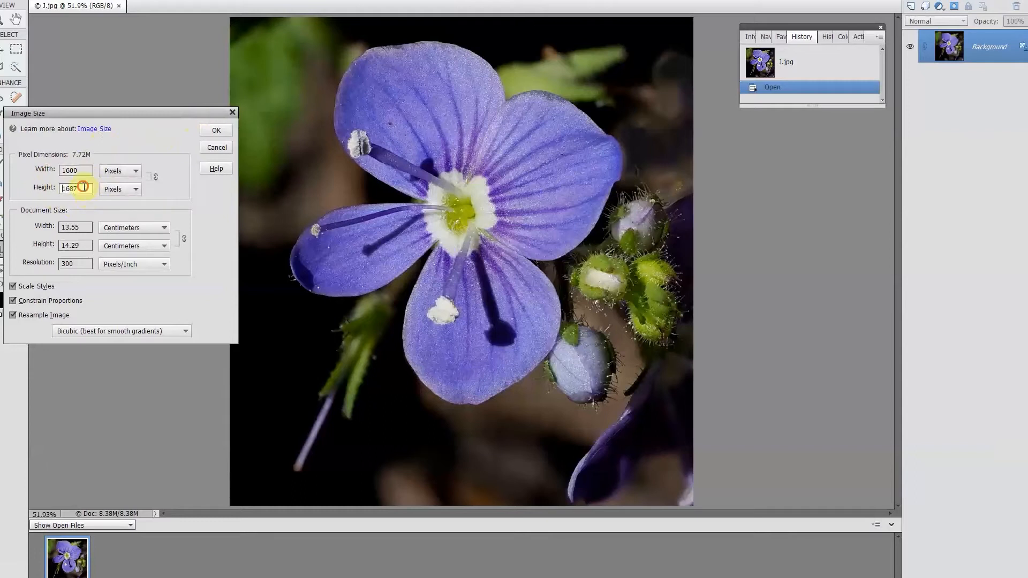
Step: Resize the photo to a height of 1200 pixels with proportions constrained
left_click(45, 187)
type("1")
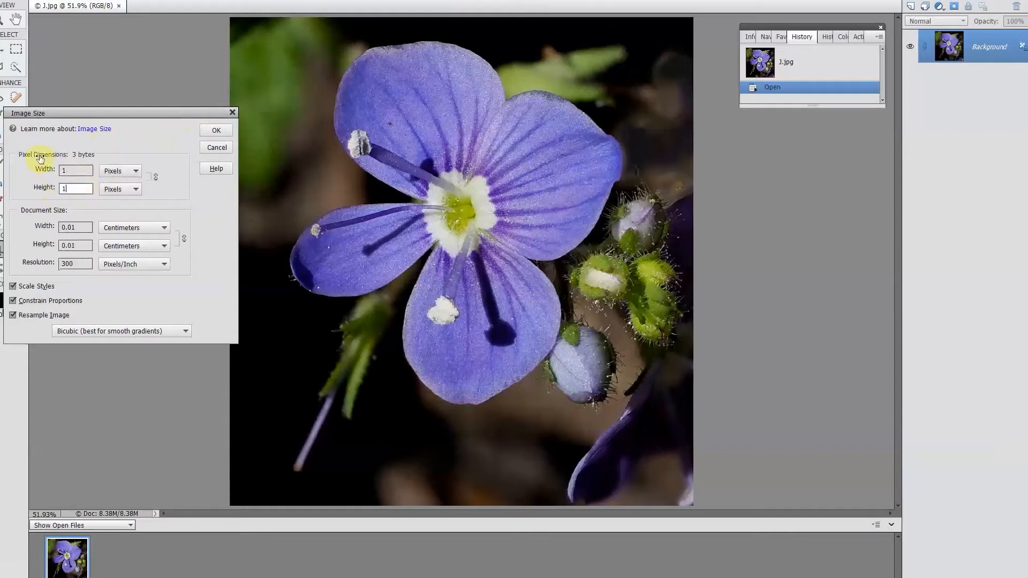
type("200")
left_click(219, 134)
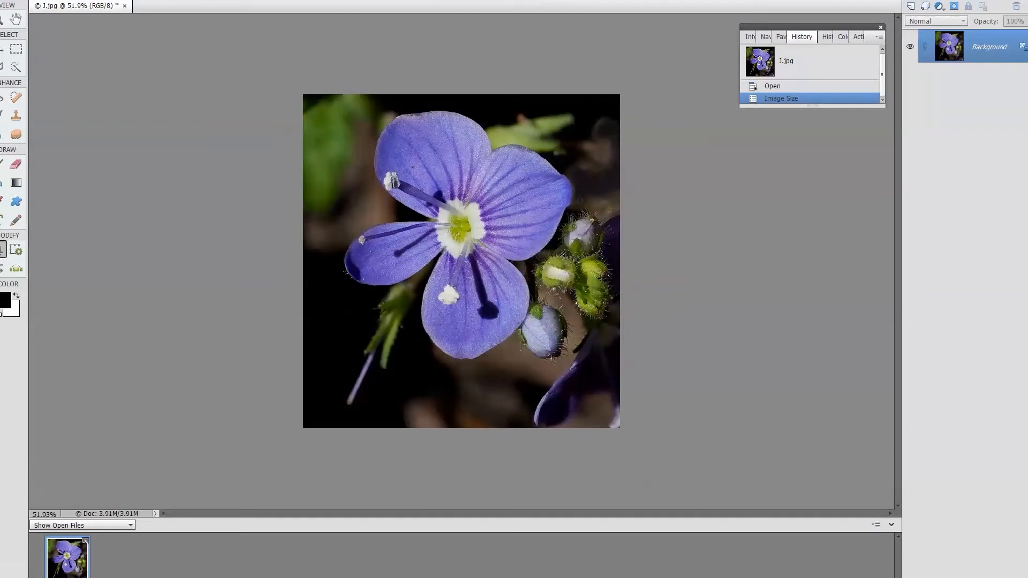
Step: Save the resized photo as a JPEG named test1 at Maximum quality 12, replacing the existing file
left_click(18, 0)
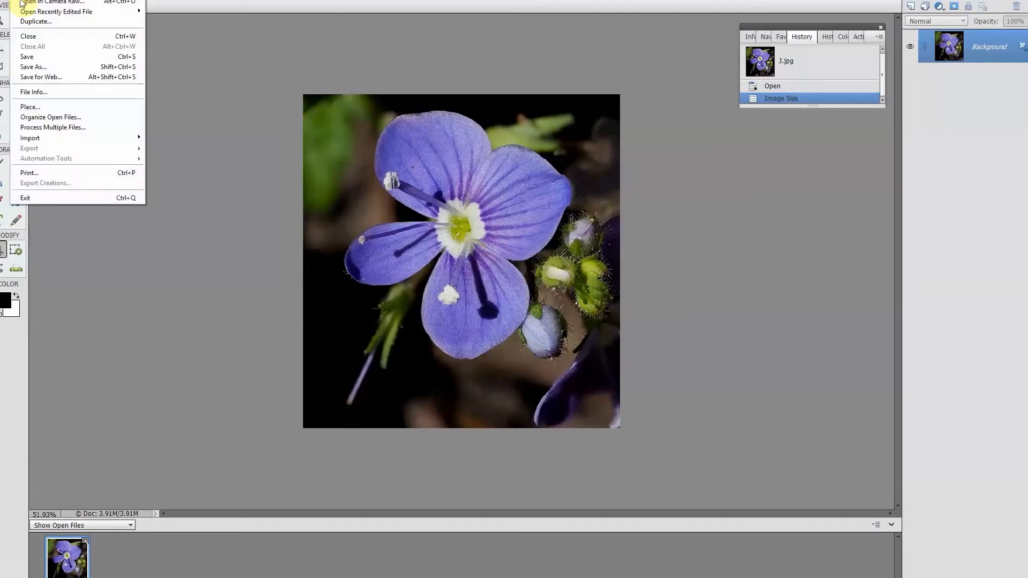
left_click(36, 69)
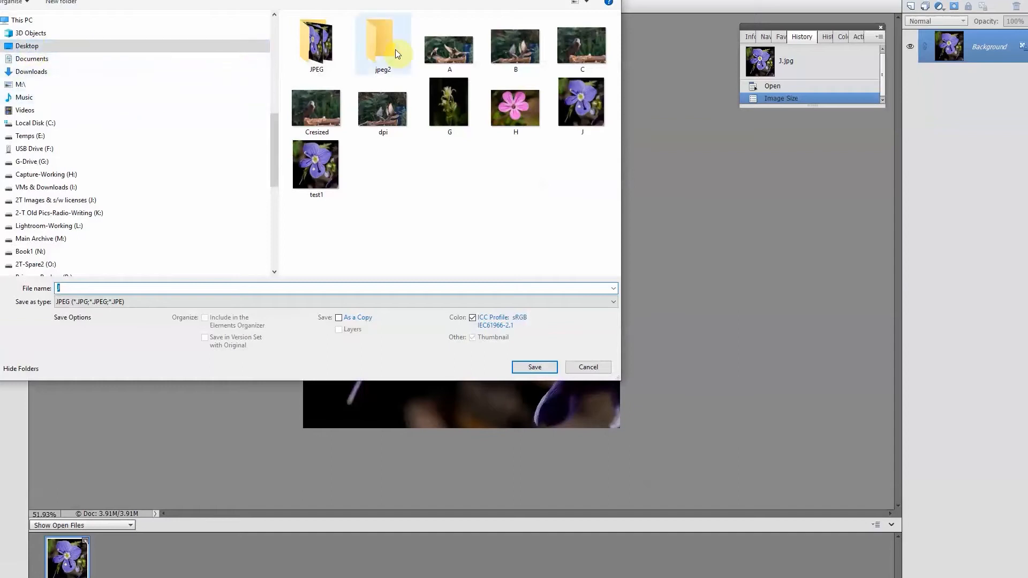
left_click(83, 286)
type("tet")
key("BackSpace")
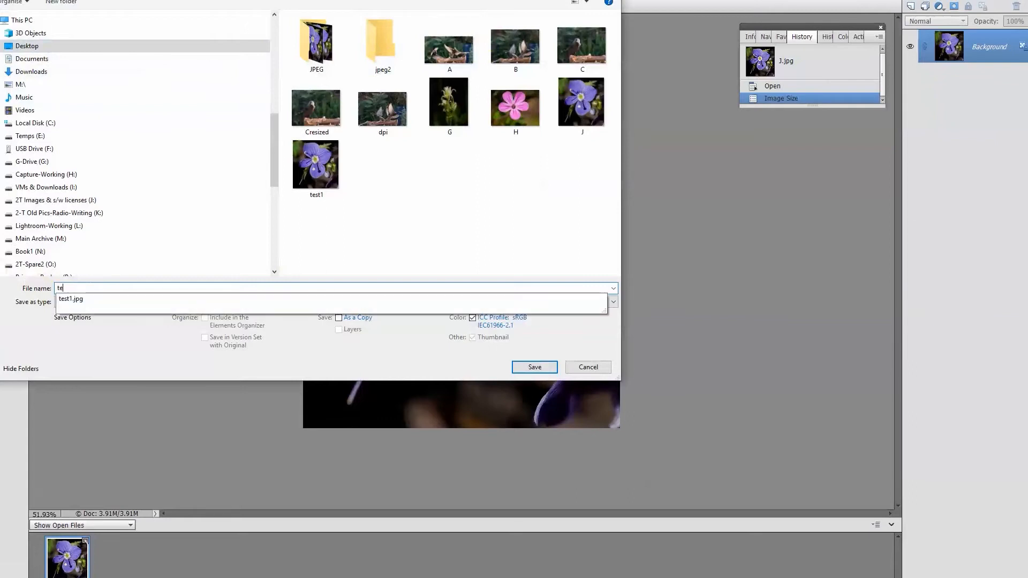
type("st1")
left_click(532, 367)
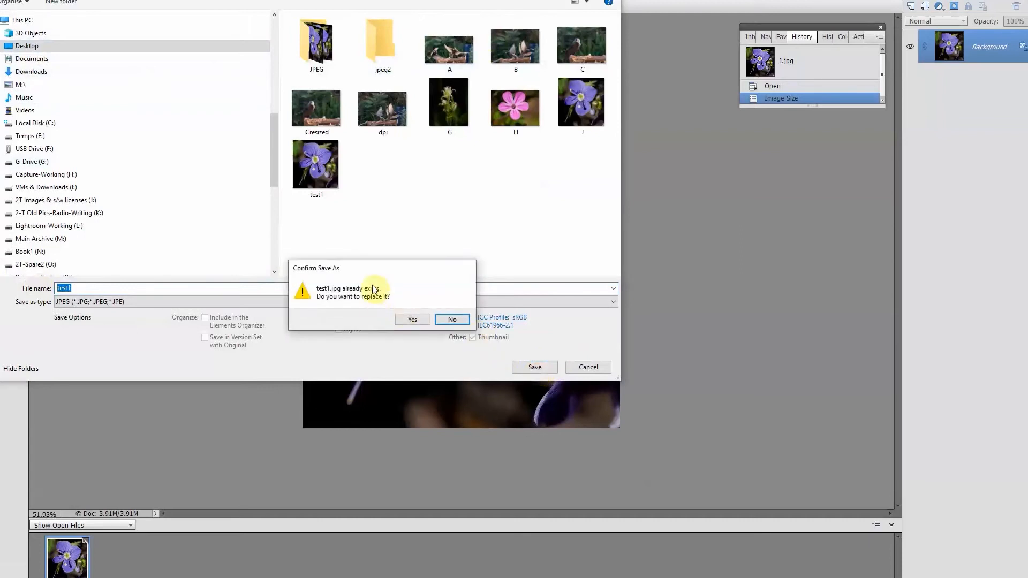
left_click(418, 320)
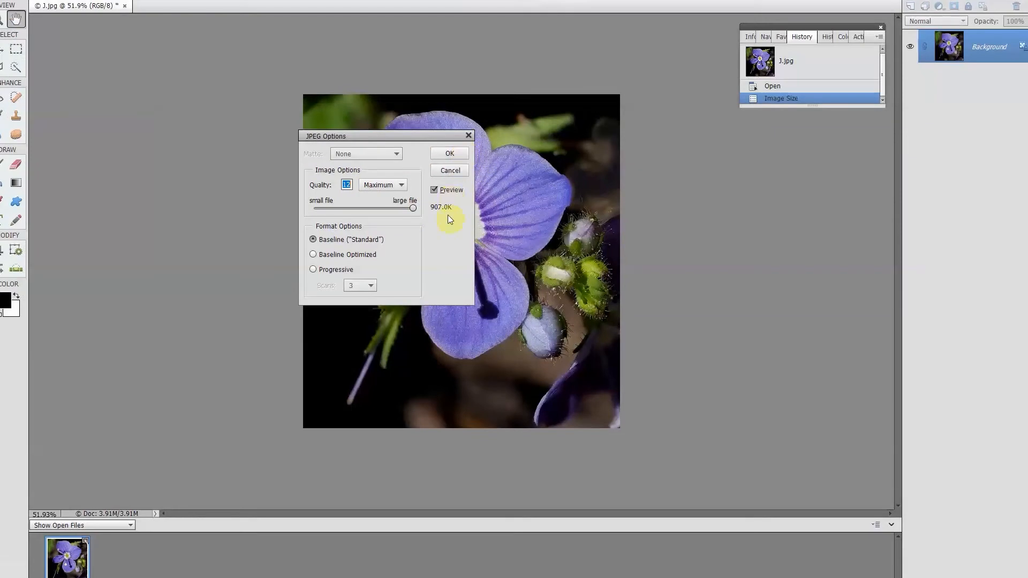
left_click(450, 153)
Step: Switch to FastStone Photo Resizer and open the member's photo folder inside OFPG on the Desktop
key("c")
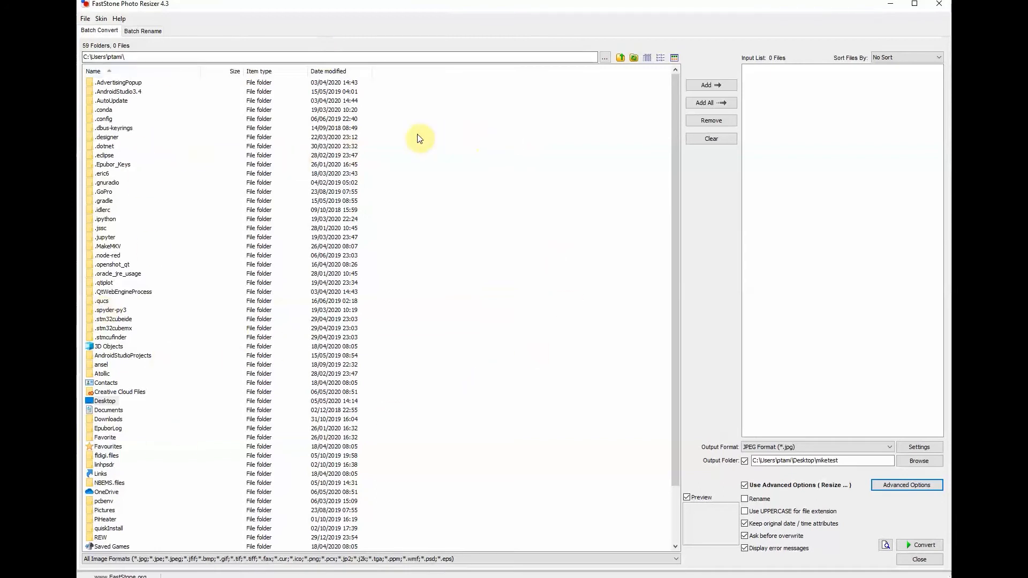
double_click(95, 401)
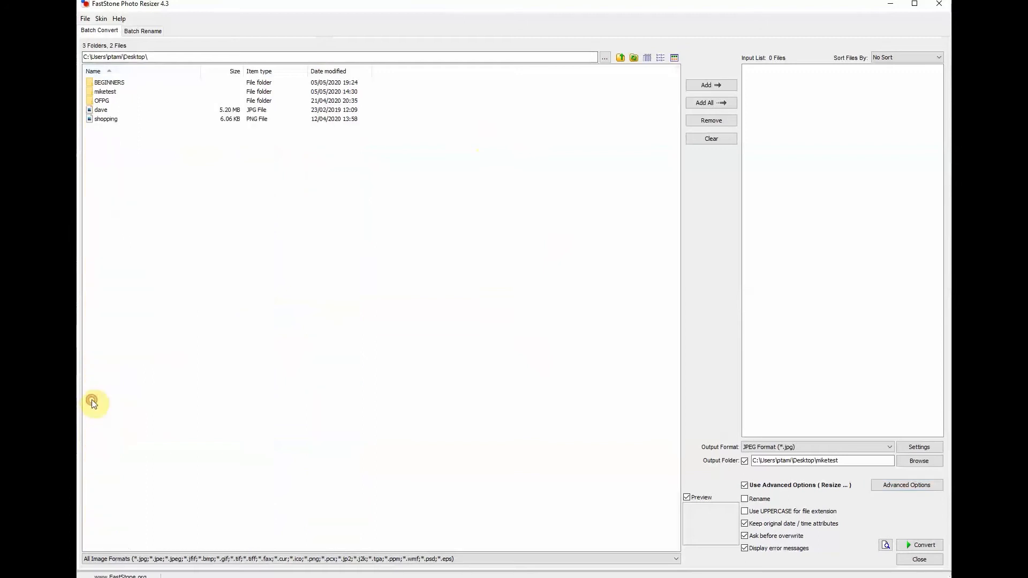
double_click(91, 101)
double_click(92, 101)
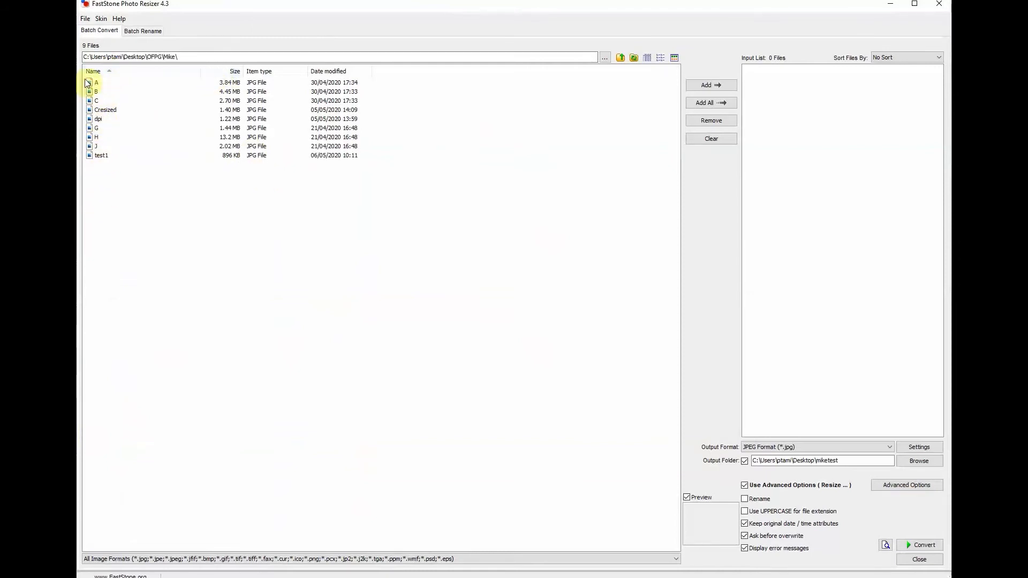
Step: Add all the JPG files from A to test1 to the batch conversion input list
left_click(94, 81)
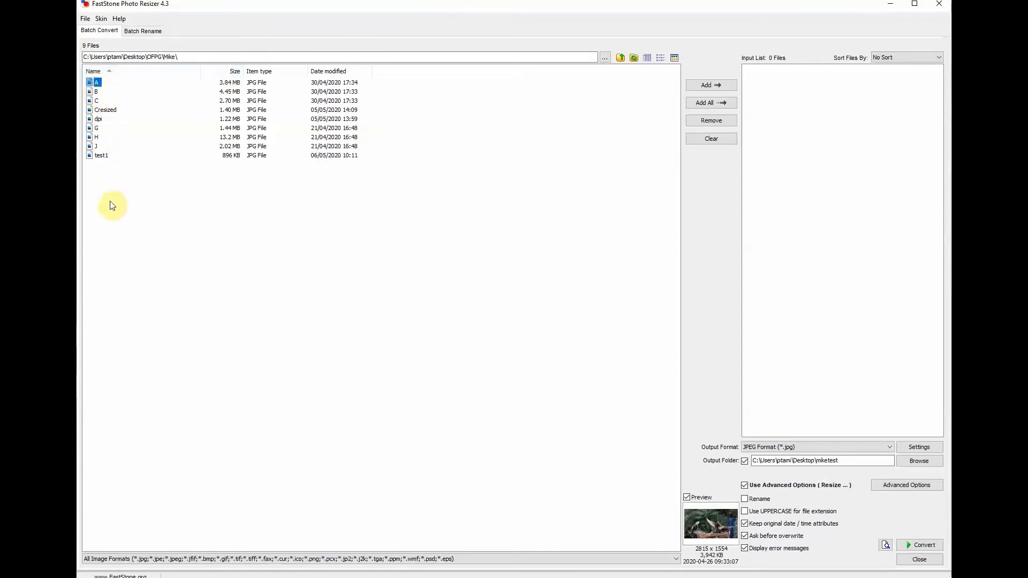
left_click(96, 155, "shift")
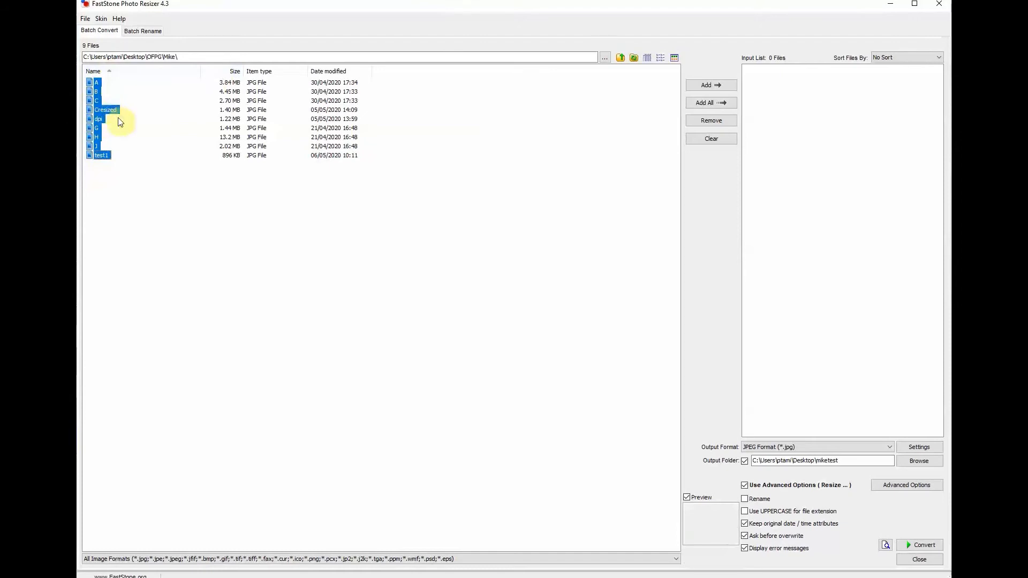
left_click(705, 86)
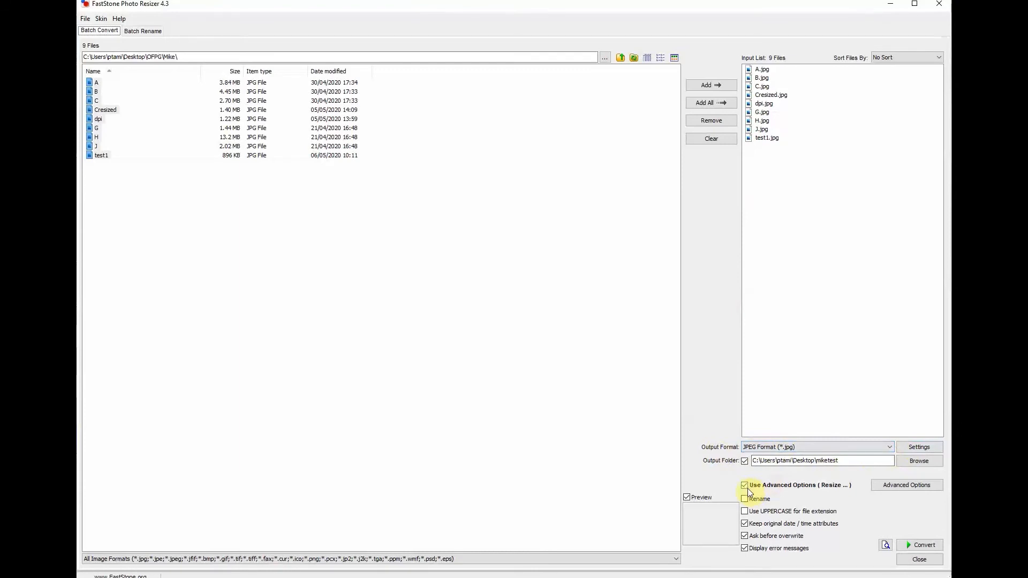
Step: Check the new width, new height and aspect ratio settings in the advanced Resize options and accept them
left_click(911, 487)
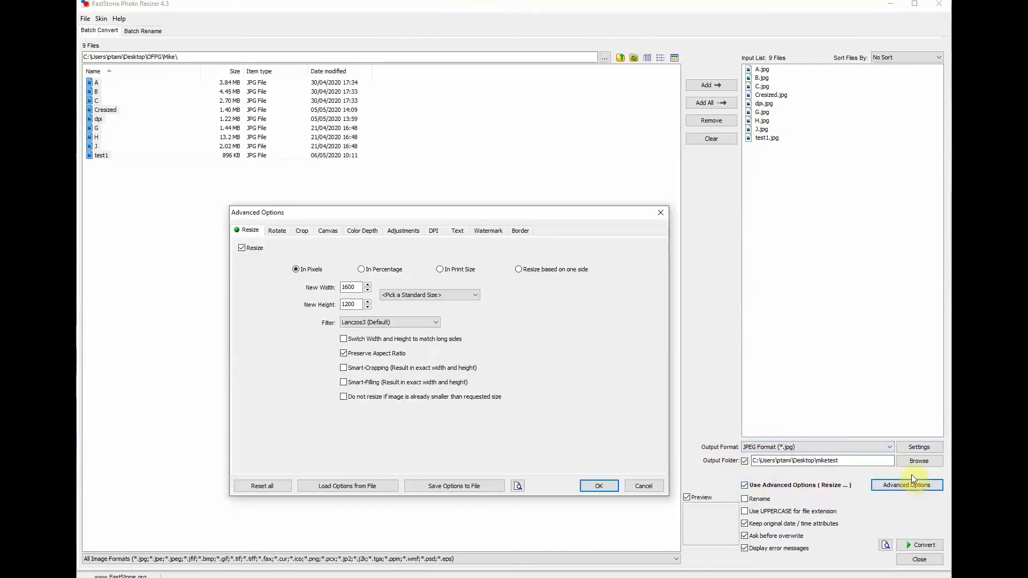
left_click(249, 231)
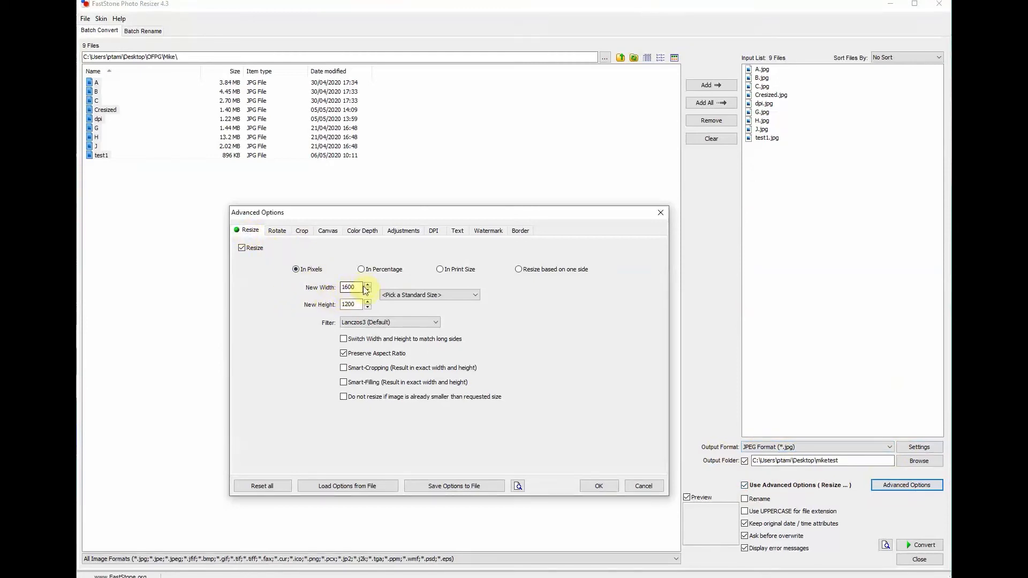
left_click(359, 305)
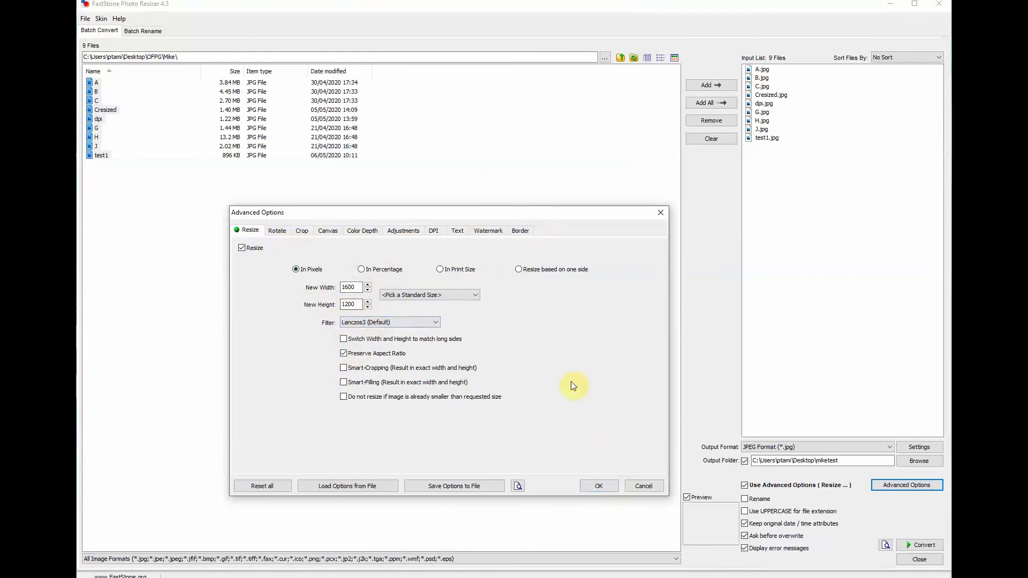
left_click(600, 485)
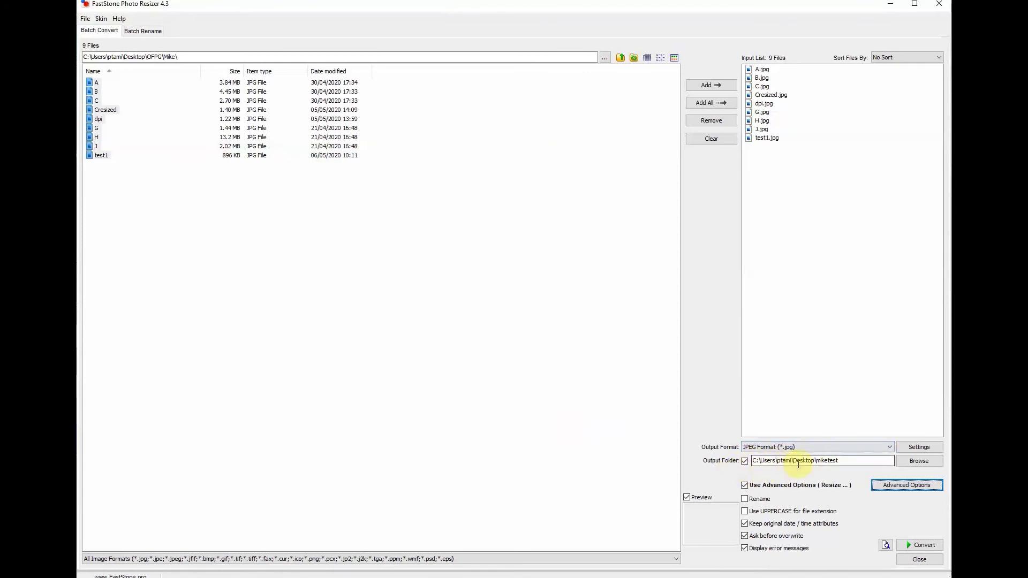
Step: Browse for the output folder and try to create a new folder in the member's folder under OFPG
left_click(918, 460)
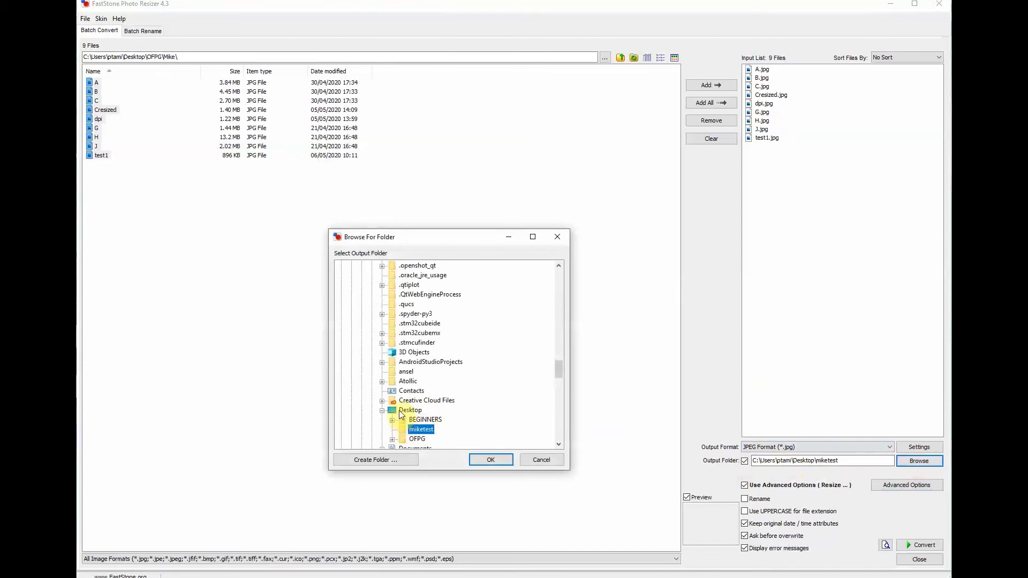
left_click(415, 439)
mouse_move(557, 374)
left_mouse_down()
mouse_move(559, 392)
mouse_move(561, 381)
left_mouse_up()
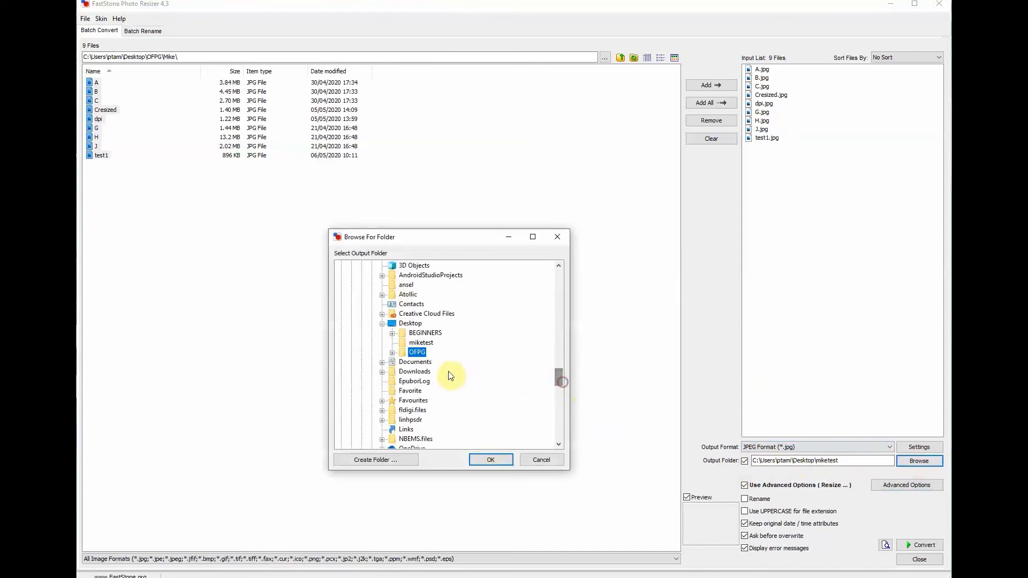
left_click(392, 352)
left_click(424, 381)
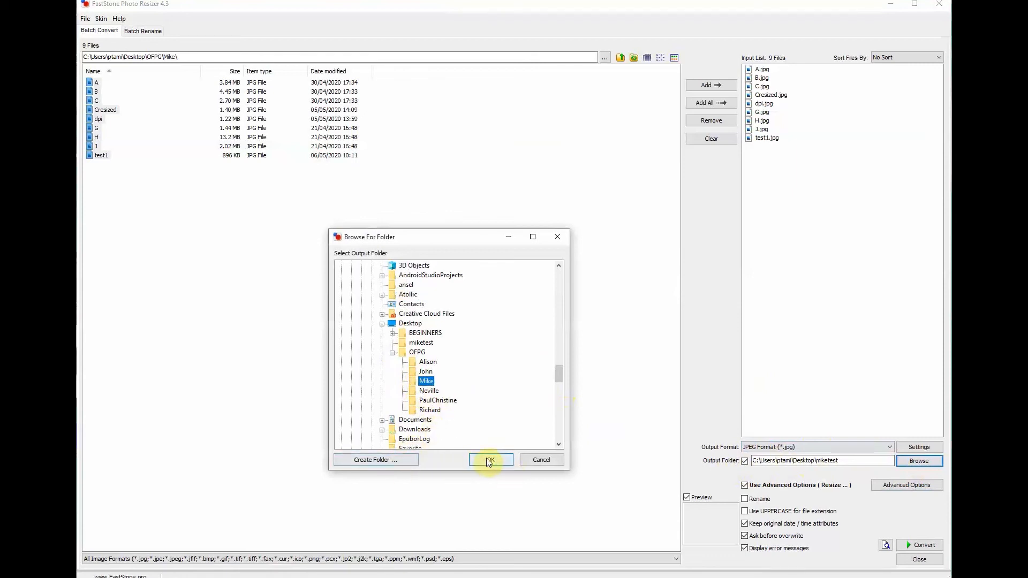
left_click(396, 461)
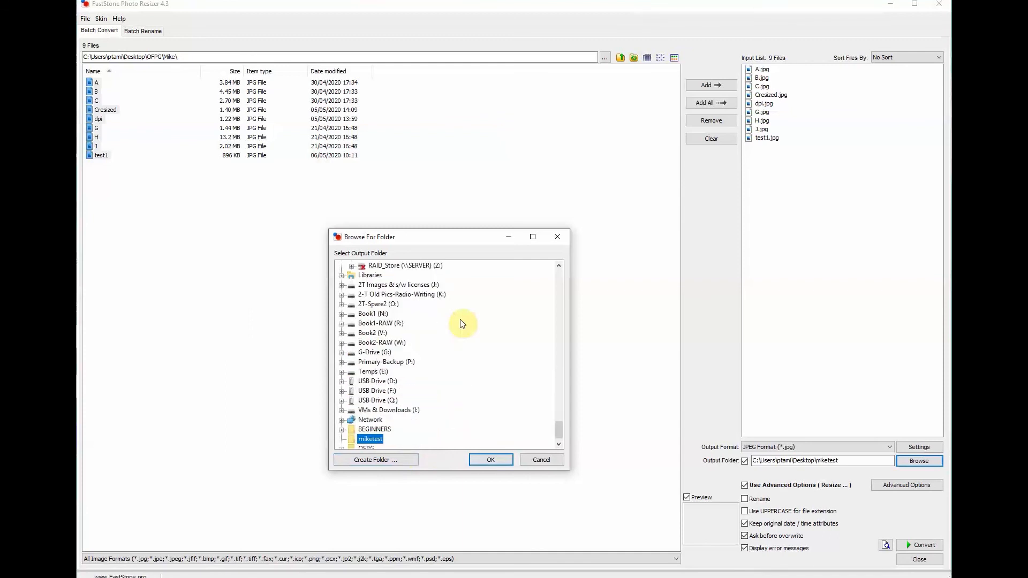
Step: Create a folder named MikeResize inside miketest and set it as the output folder
left_click(375, 459)
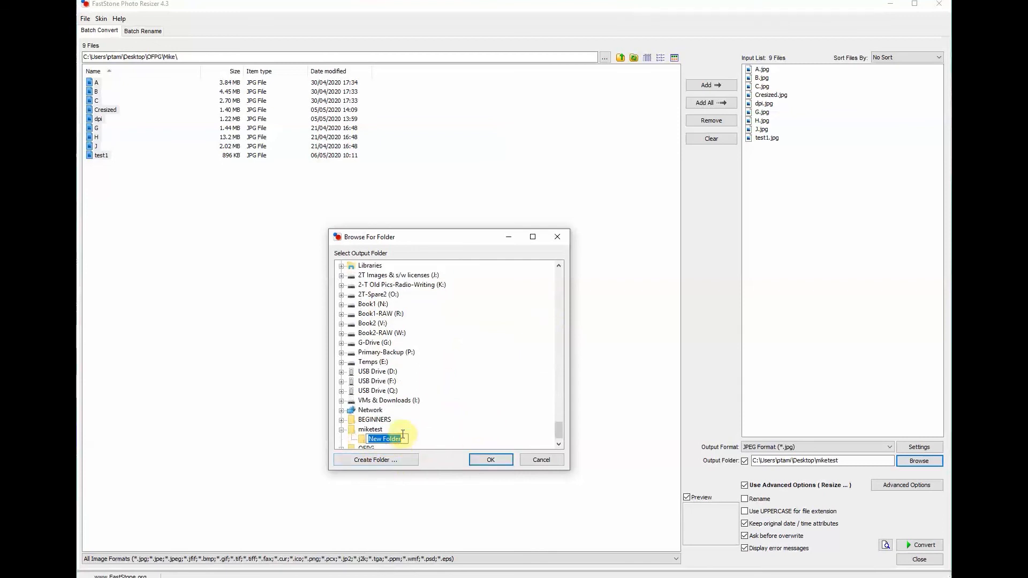
type("MikeResize")
key("Return")
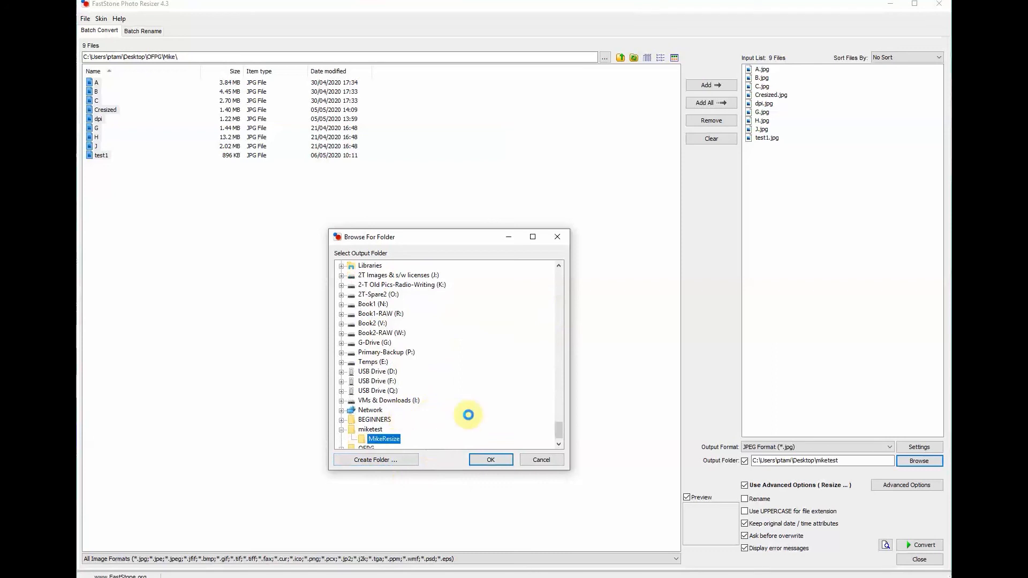
left_click(486, 461)
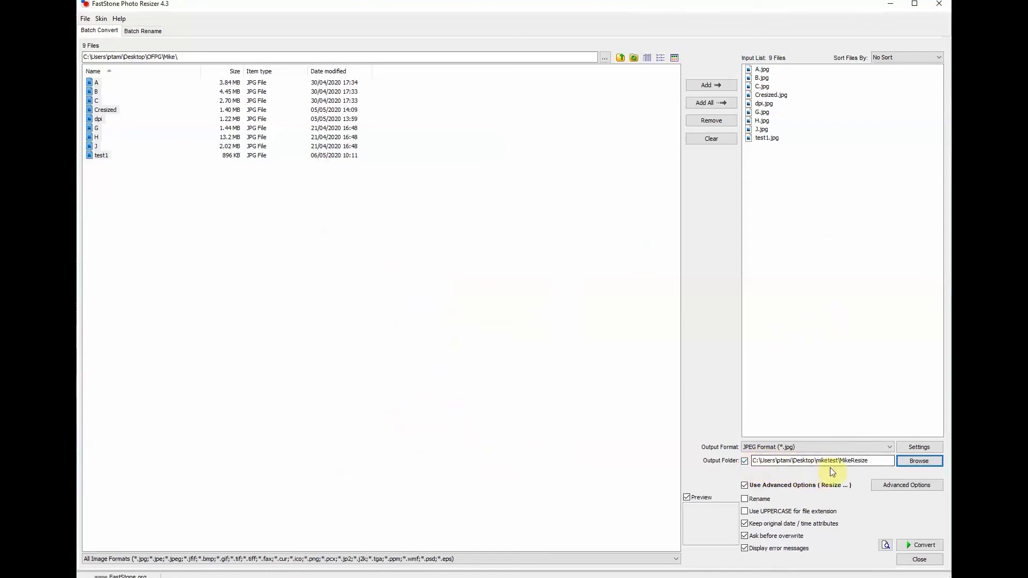
Step: Convert all the images in the input list and close the conversion report
left_click(929, 545)
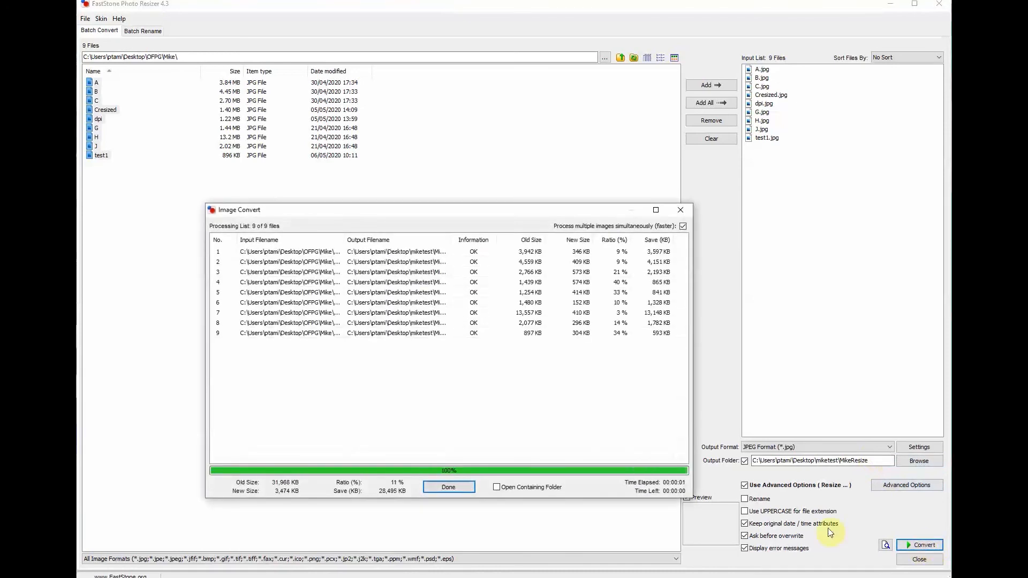
left_click(447, 488)
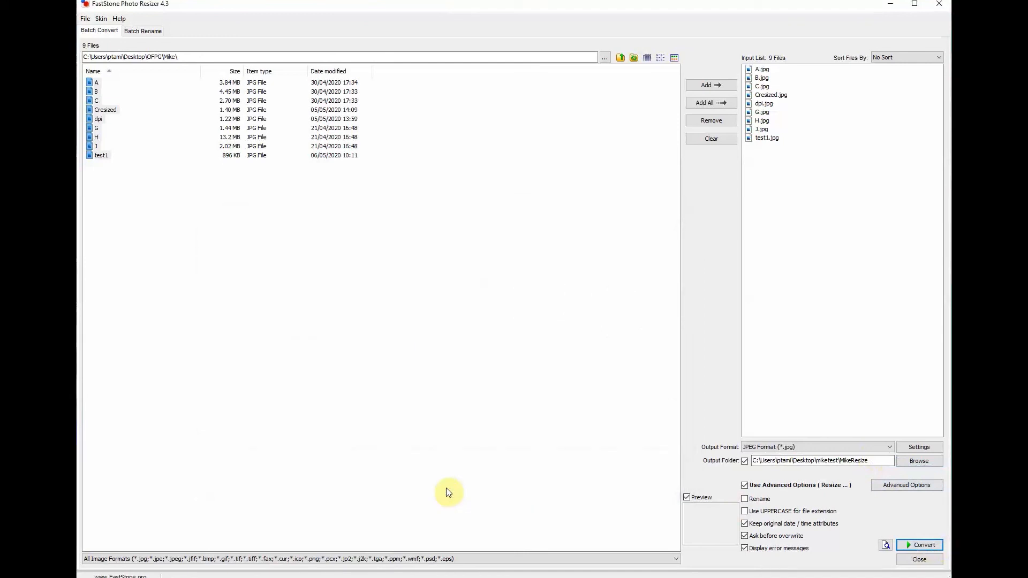